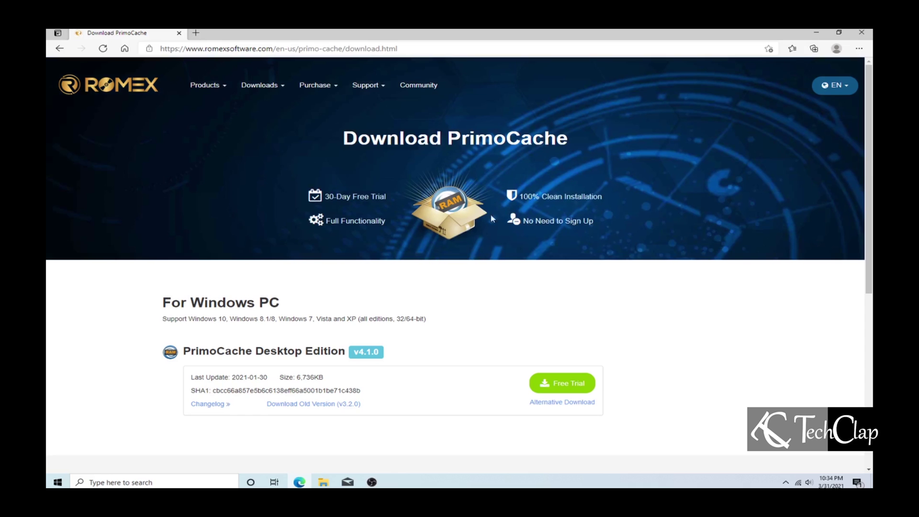
# Download the PrimoCache Desktop Edition 30-day free trial zip from the Romex site
pyautogui.moveTo(323, 197); pyautogui.dragTo(390, 199)
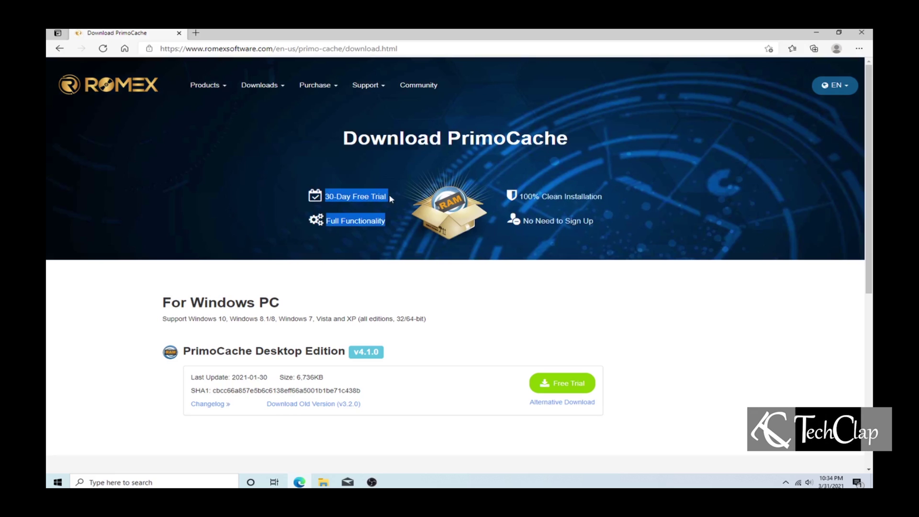
pyautogui.moveTo(516, 197); pyautogui.dragTo(605, 200)
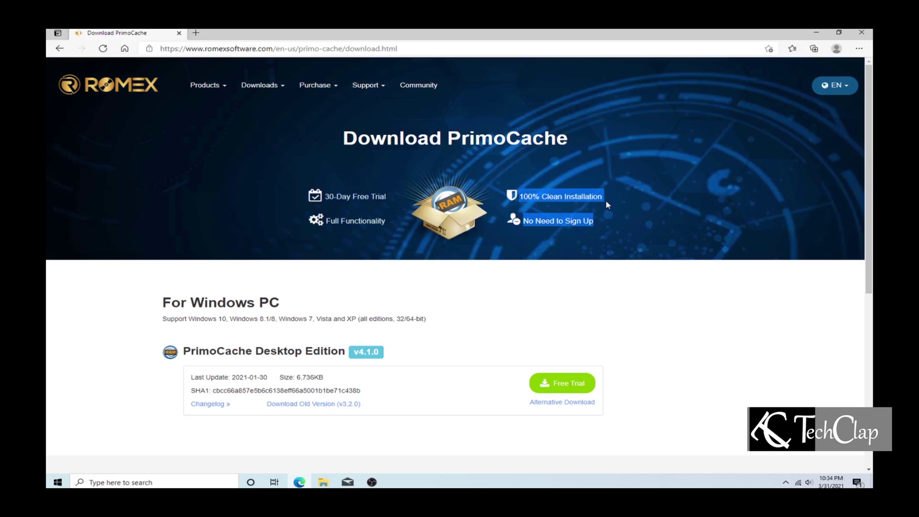
pyautogui.click(679, 344)
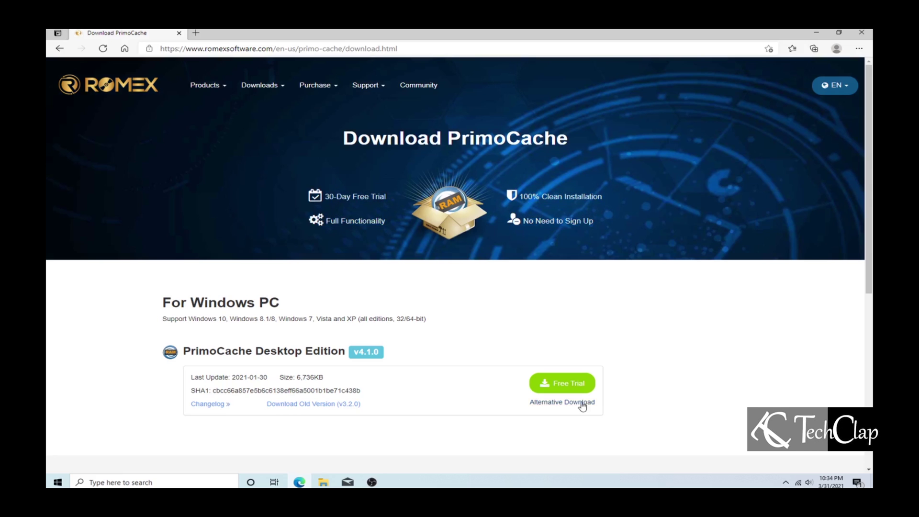
pyautogui.click(562, 382)
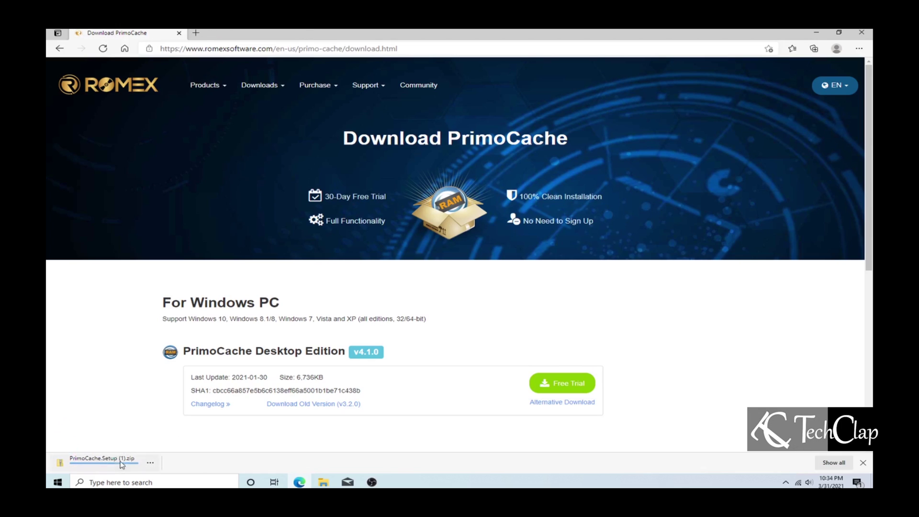
# Open the downloaded PrimoCache setup zip and run PrimoCache.Setup to install version 4.1.0
pyautogui.click(122, 462)
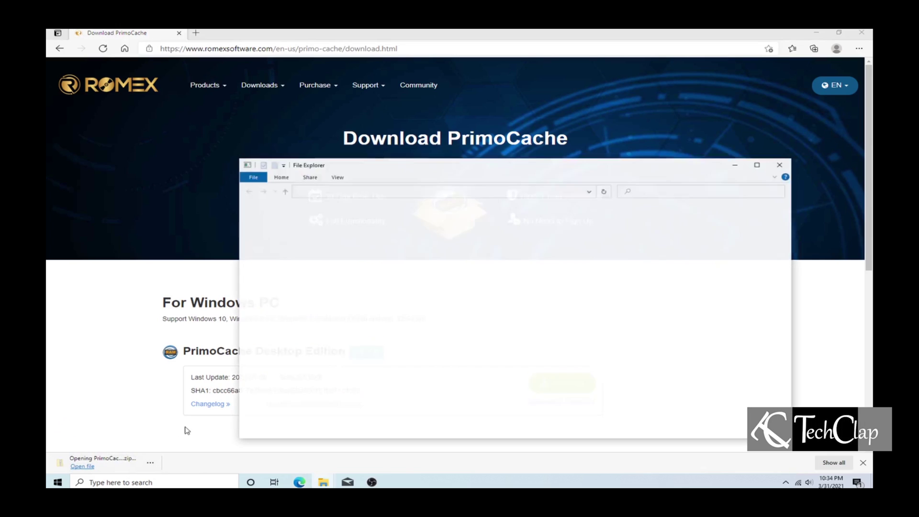
pyautogui.click(867, 34)
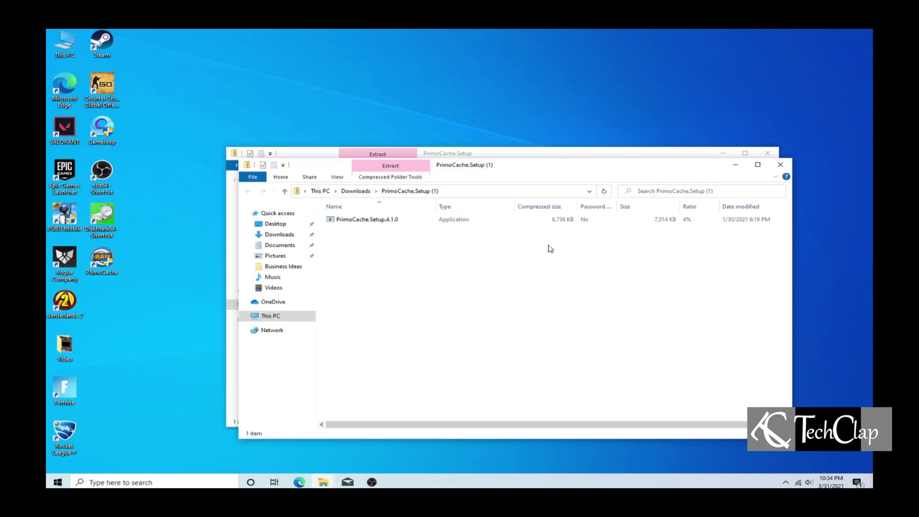
pyautogui.doubleClick(384, 224)
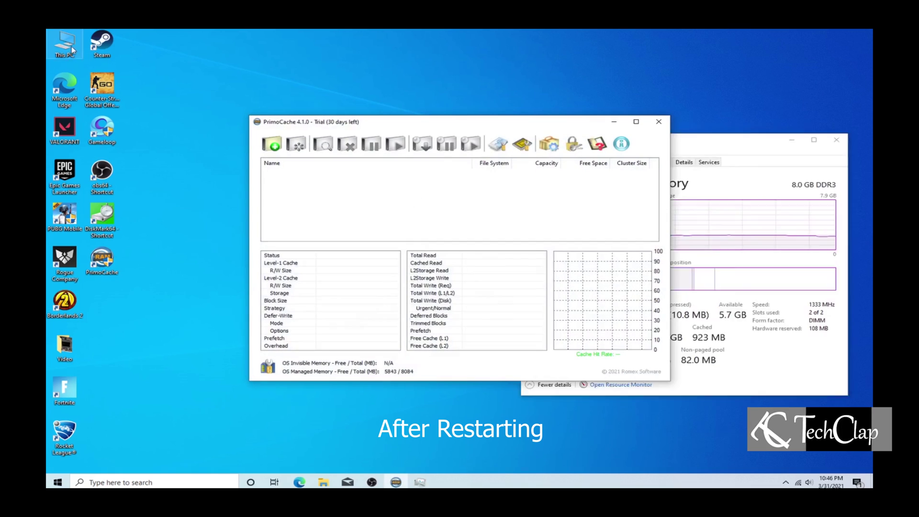
# Open Computer Management for This PC and show Disk Management
pyautogui.doubleClick(67, 45)
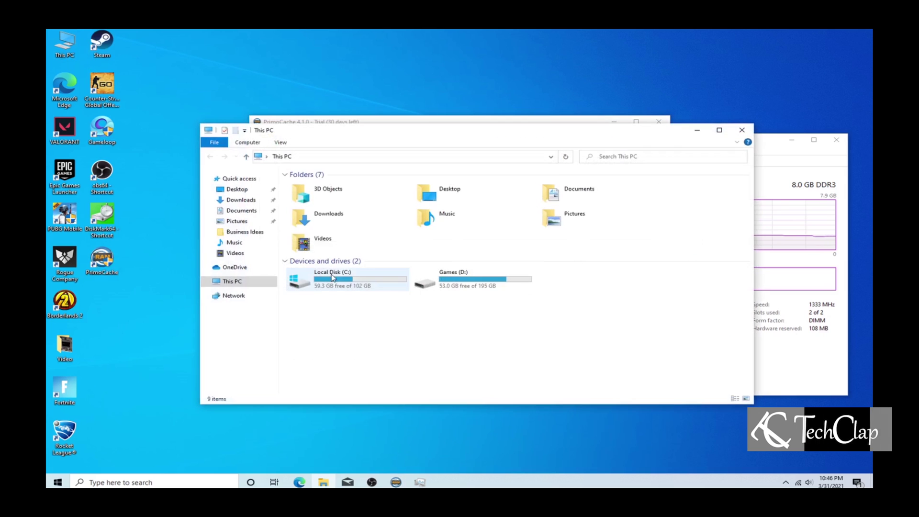
pyautogui.rightClick(242, 283)
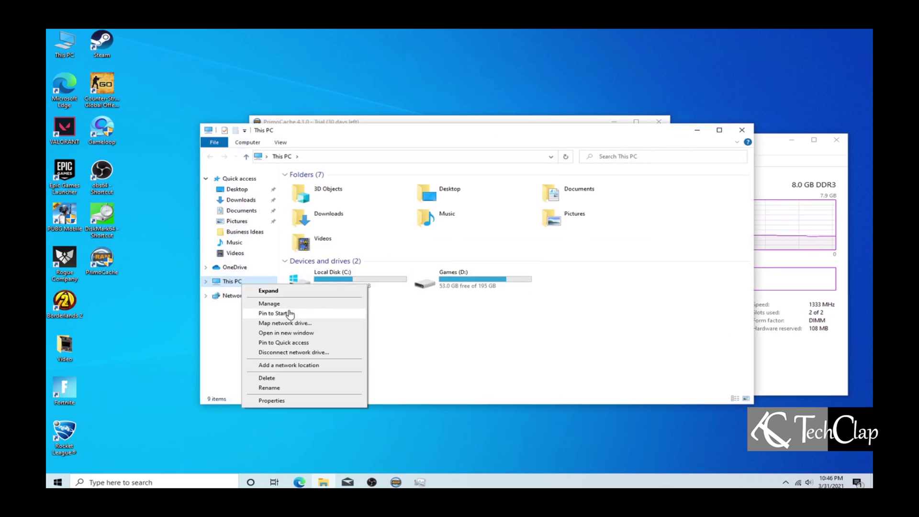
pyautogui.click(293, 304)
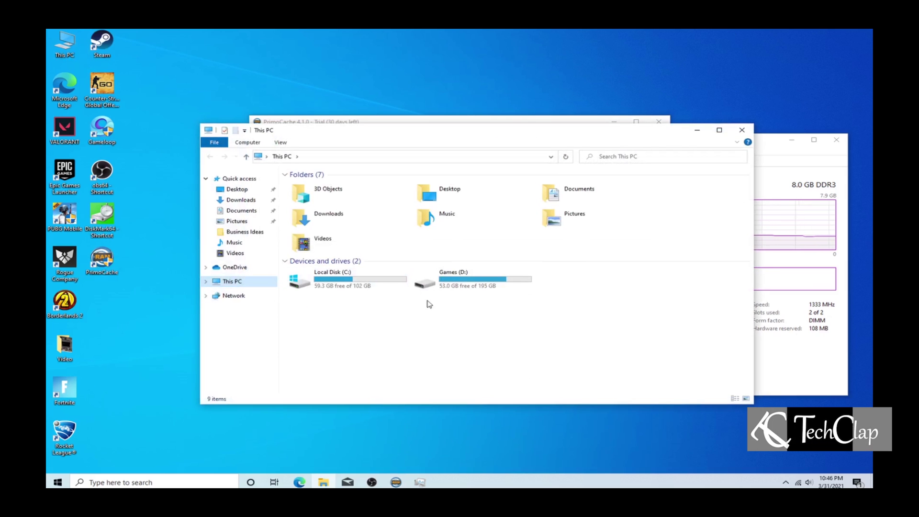
pyautogui.click(745, 133)
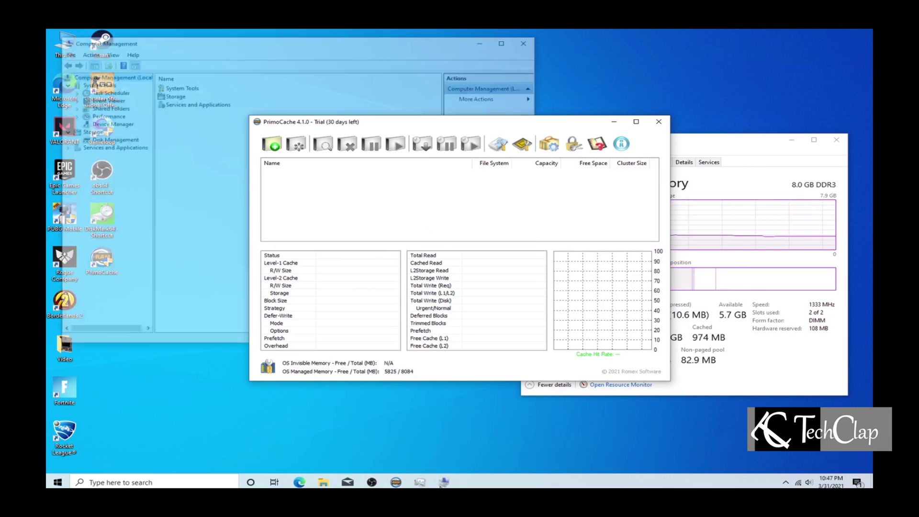
pyautogui.click(125, 140)
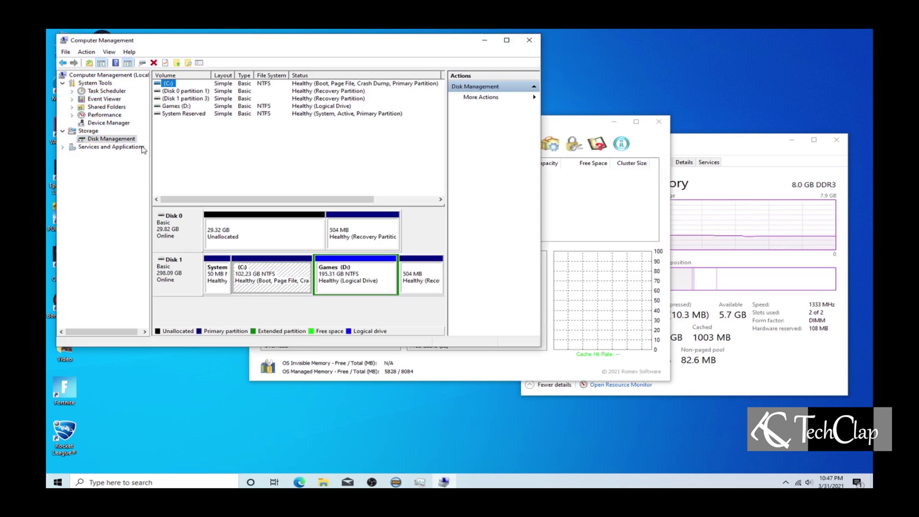
# Create a full-size 30025 MB simple volume on Disk 0 with letter Z, labelled PrimoCache (Gaming)
pyautogui.rightClick(276, 232)
pyautogui.click(311, 241)
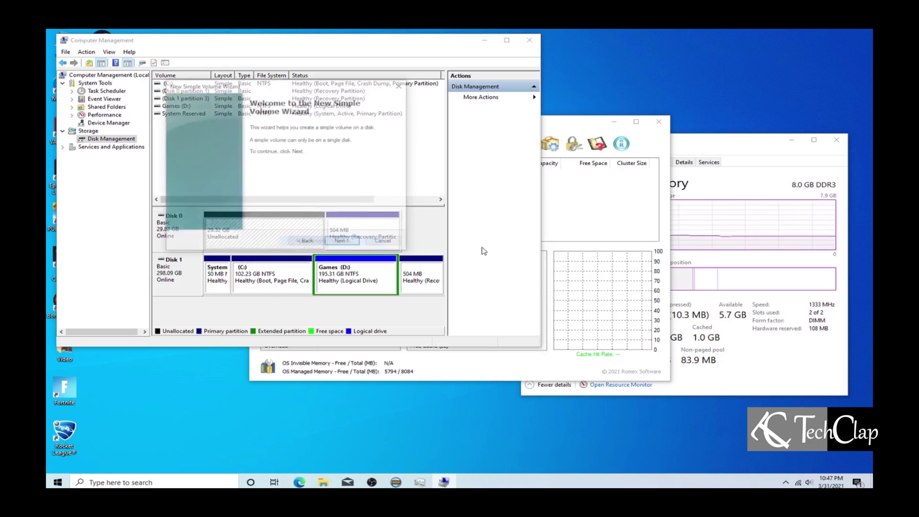
pyautogui.click(351, 243)
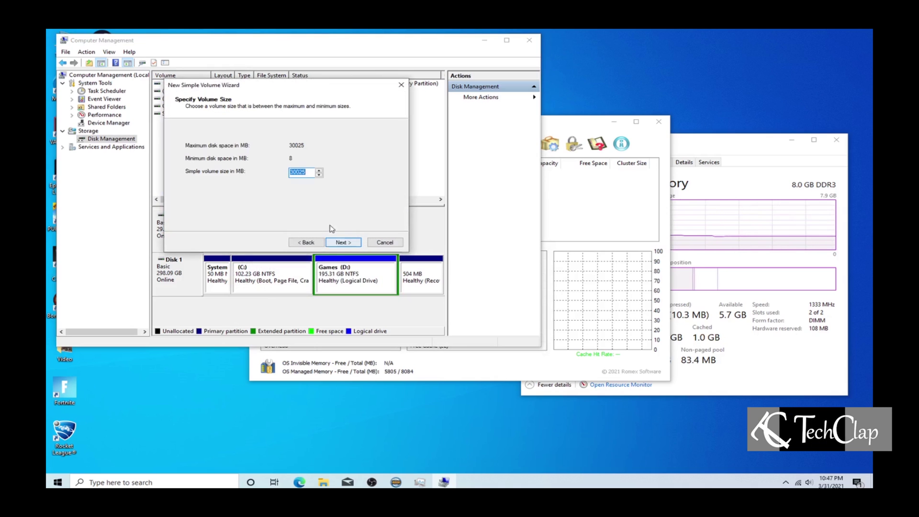
pyautogui.click(342, 243)
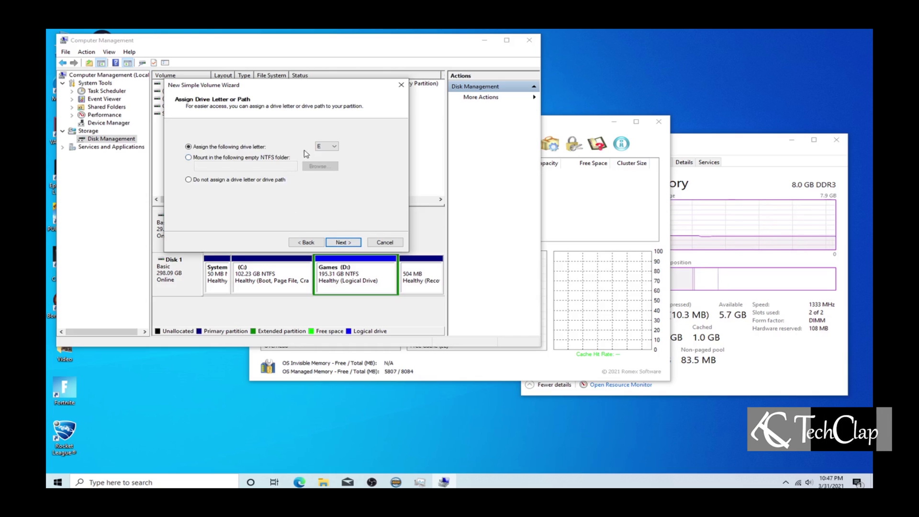
pyautogui.click(327, 146)
pyautogui.click(328, 287)
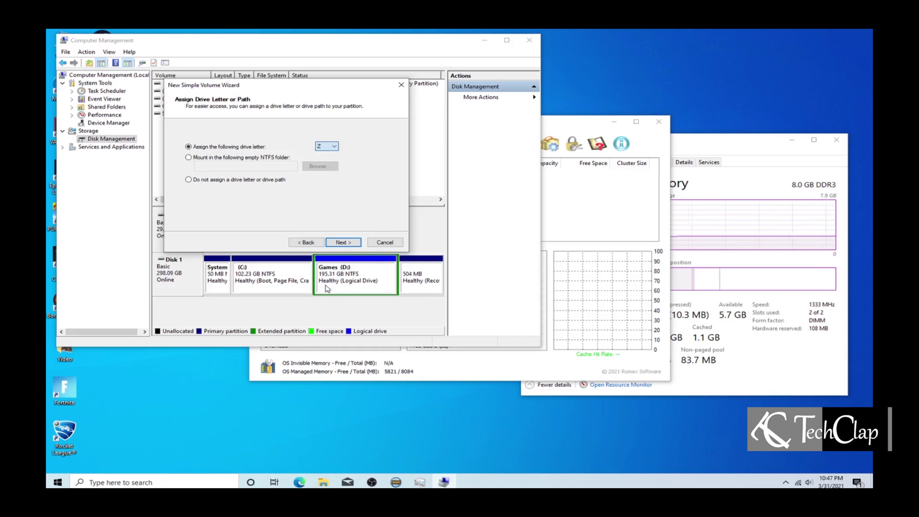
pyautogui.click(335, 243)
pyautogui.moveTo(306, 189); pyautogui.dragTo(272, 190)
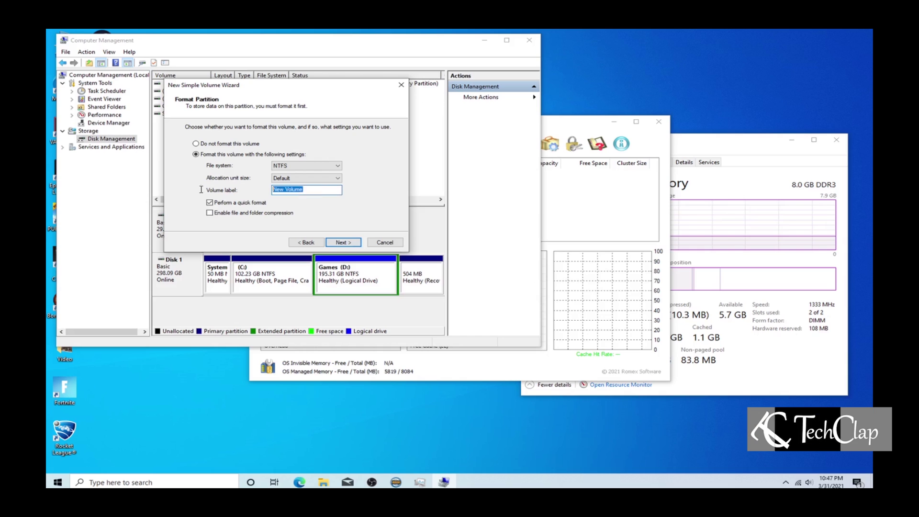
pyautogui.write('PrimoCache (Gaming)')
pyautogui.click(326, 243)
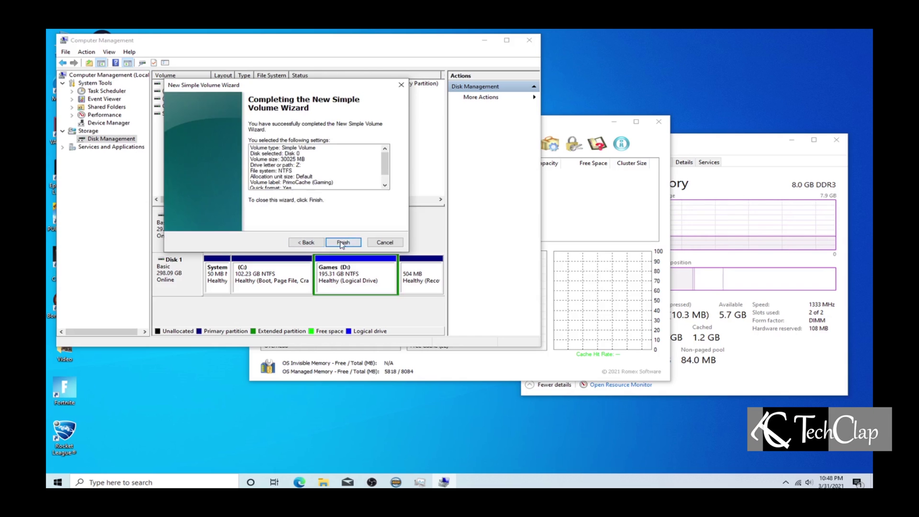
pyautogui.click(342, 242)
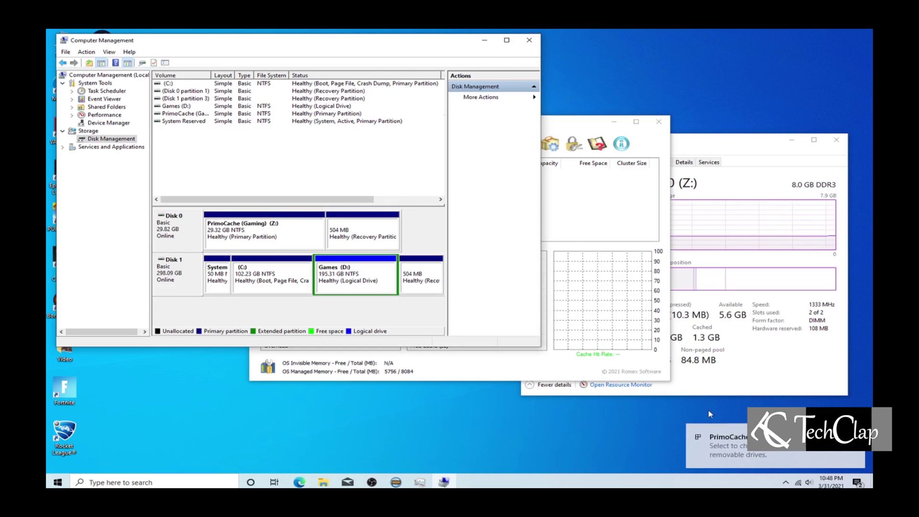
# Benchmark drive Z: with CrystalDiskMark's SEQ1M Q8T1 test, reaching about 237 MB/s read
pyautogui.click(529, 40)
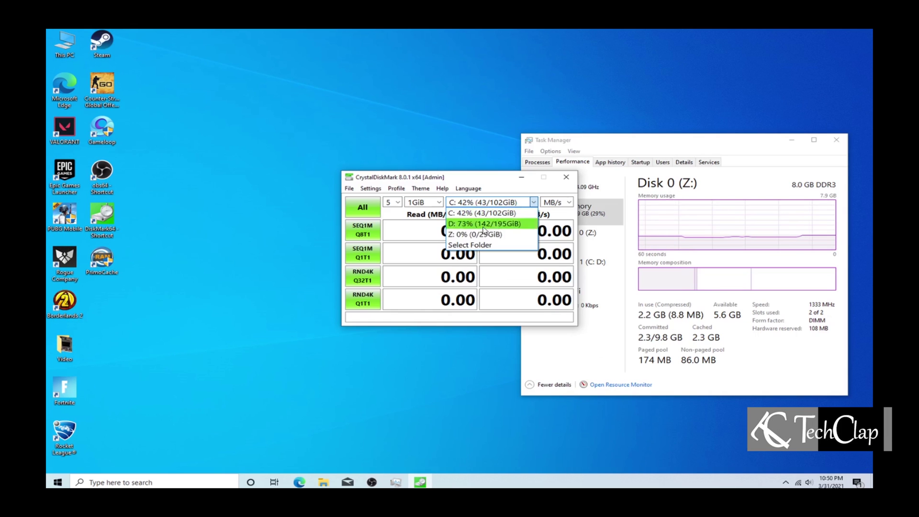
pyautogui.click(492, 235)
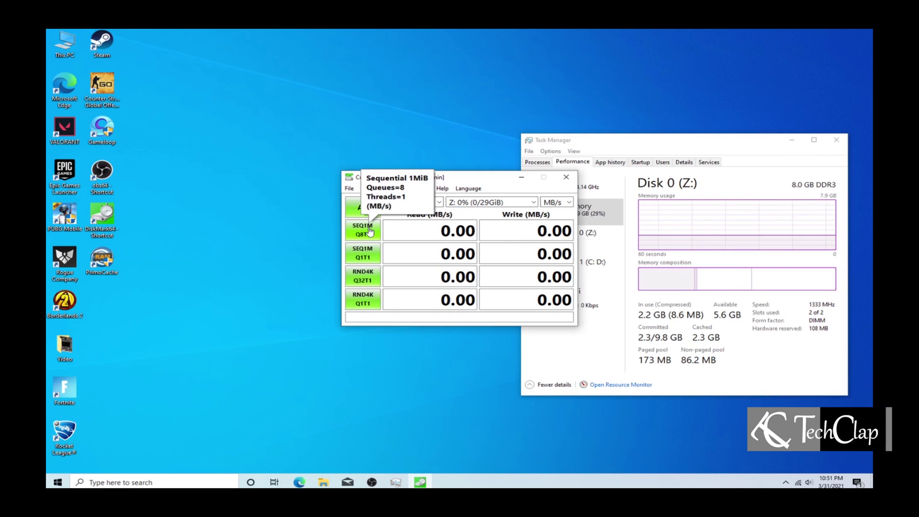
pyautogui.click(368, 230)
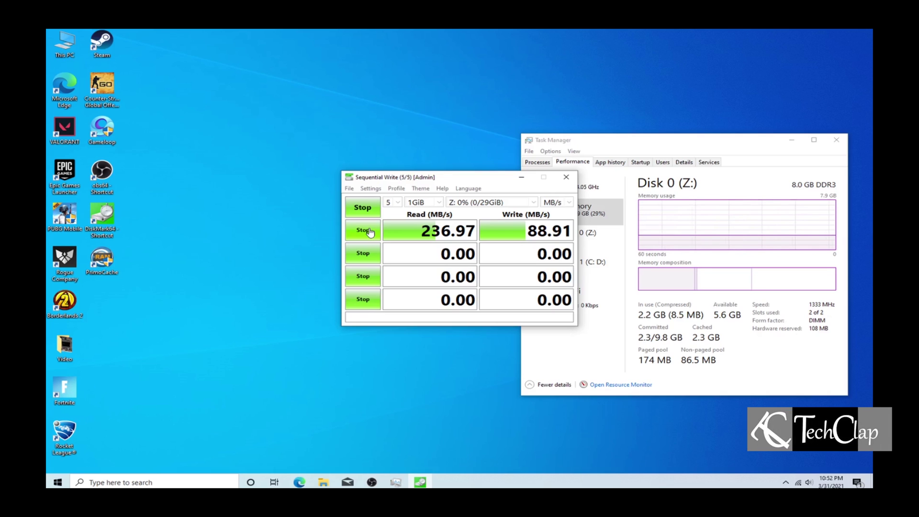
pyautogui.click(364, 231)
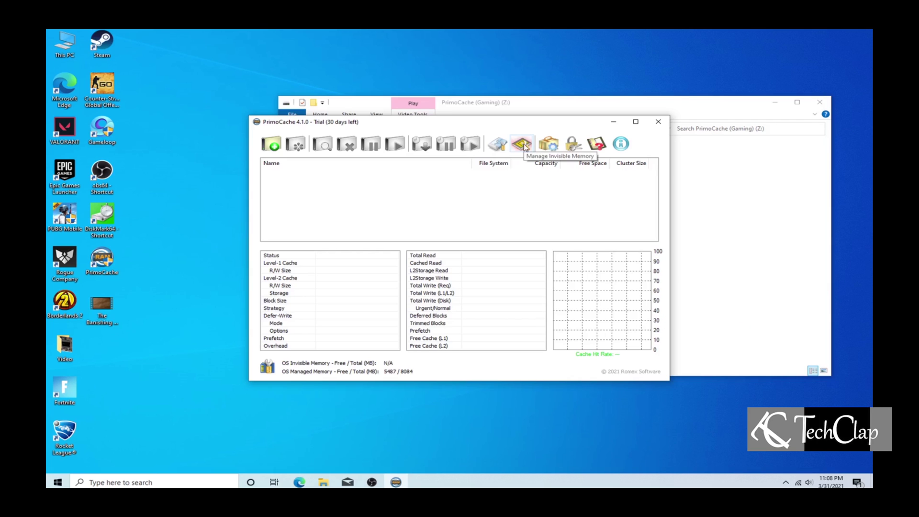
# Format the PrimoCache (Gaming) (Z:) partition as level-2 storage L2STORAGE, confirming the erase
pyautogui.click(499, 145)
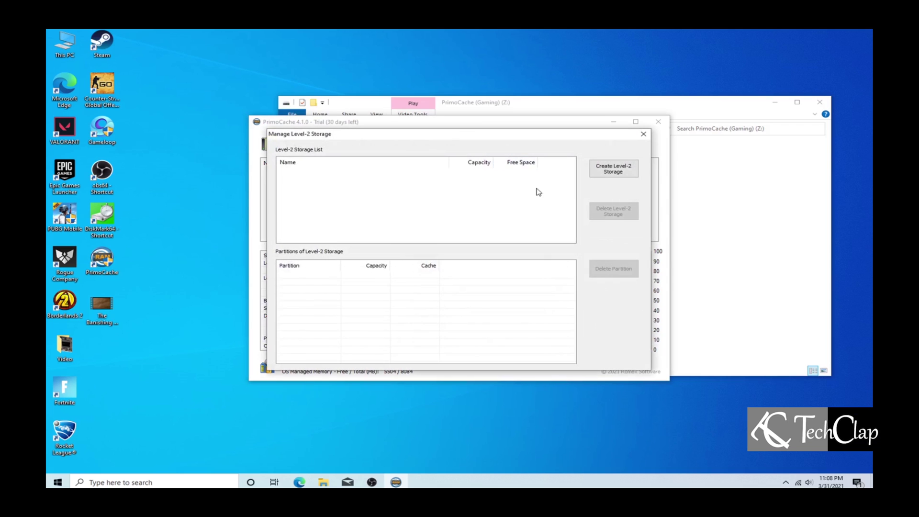
pyautogui.click(621, 173)
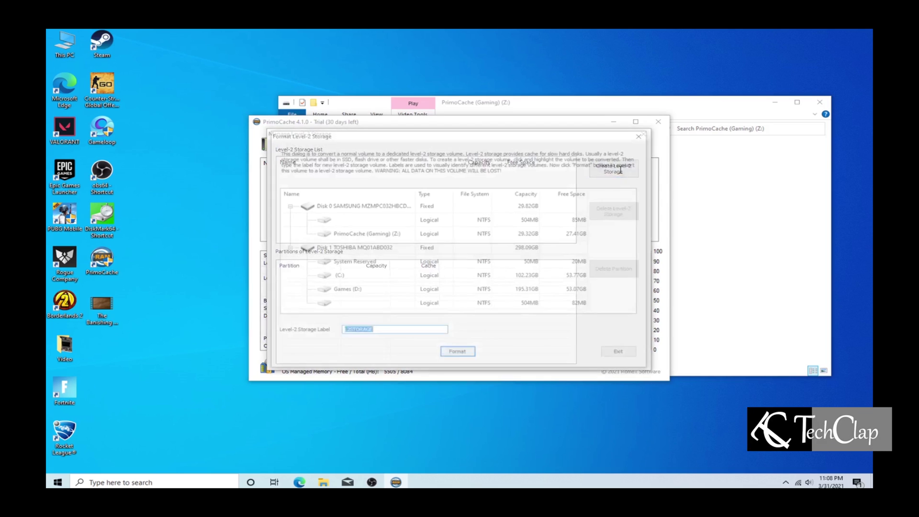
pyautogui.click(380, 237)
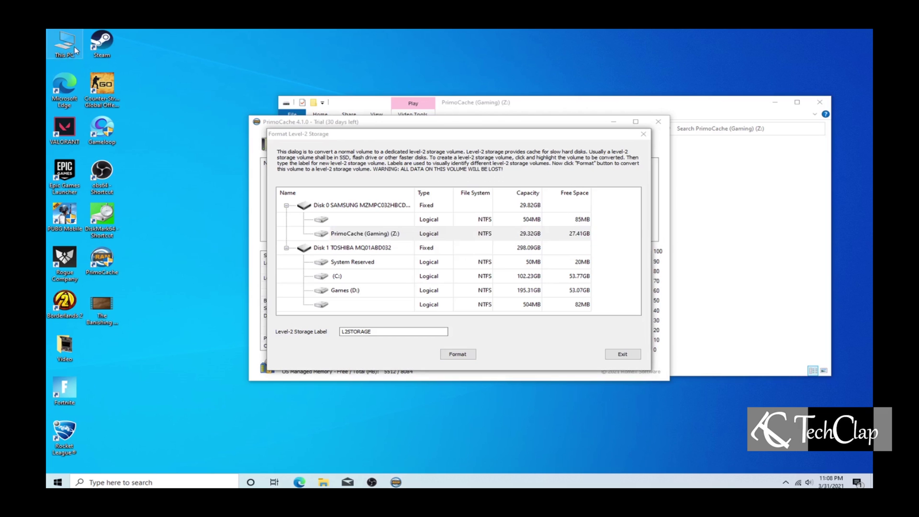
pyautogui.press('super+e')
pyautogui.click(696, 283)
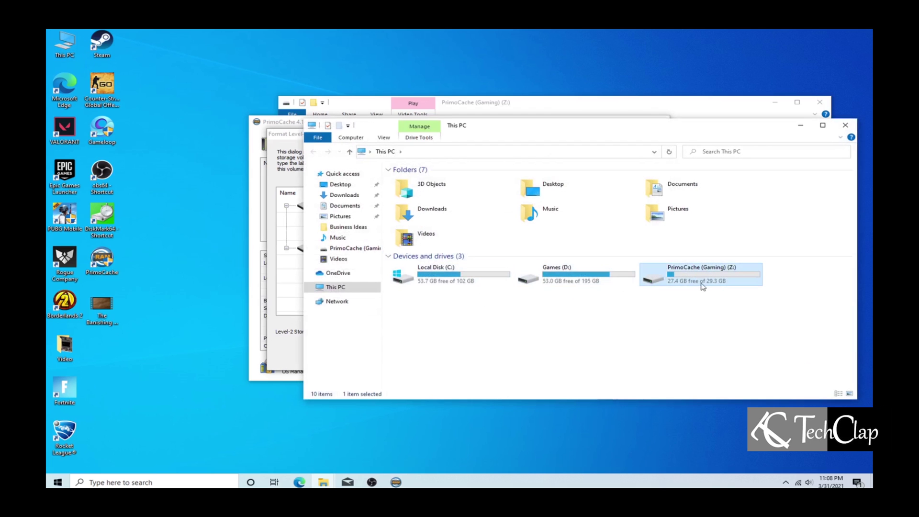
pyautogui.click(845, 126)
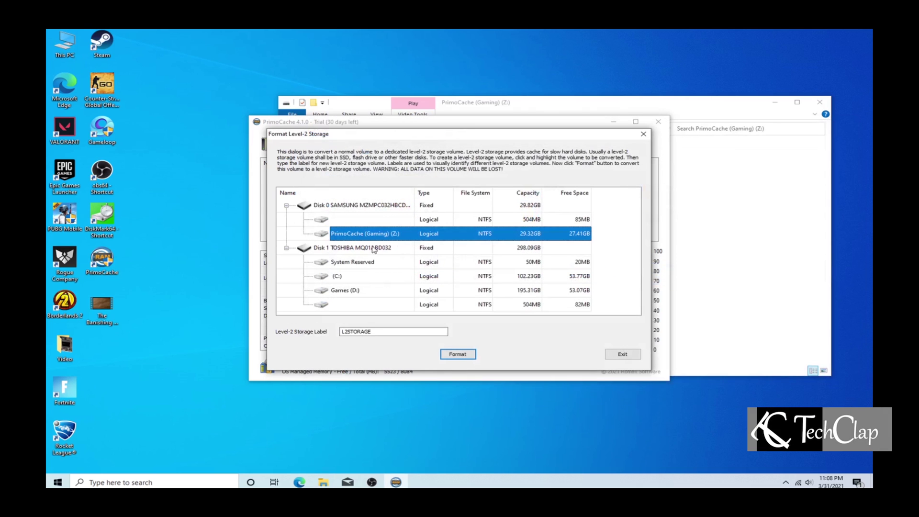
pyautogui.click(458, 355)
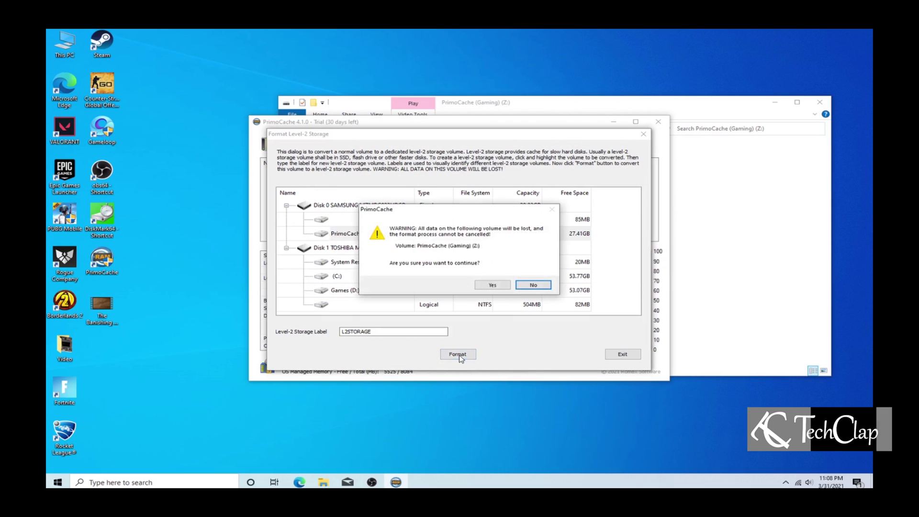
pyautogui.click(493, 285)
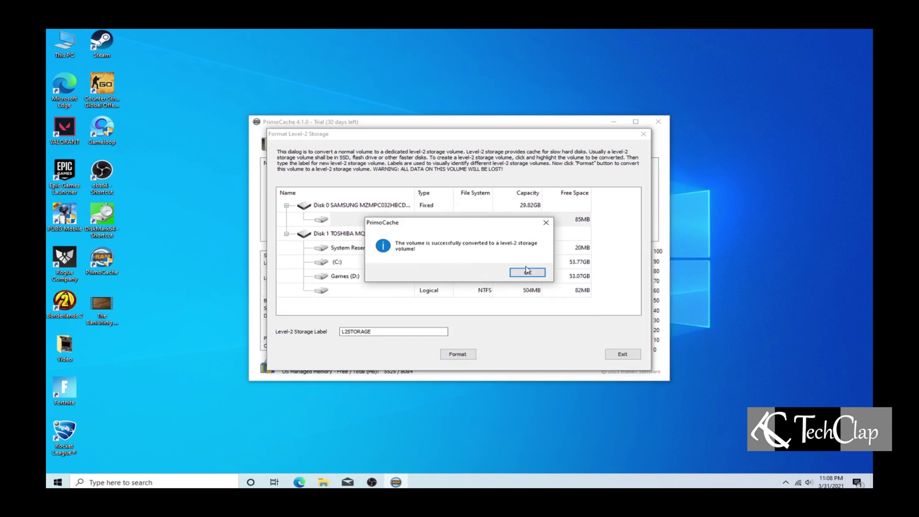
pyautogui.click(527, 273)
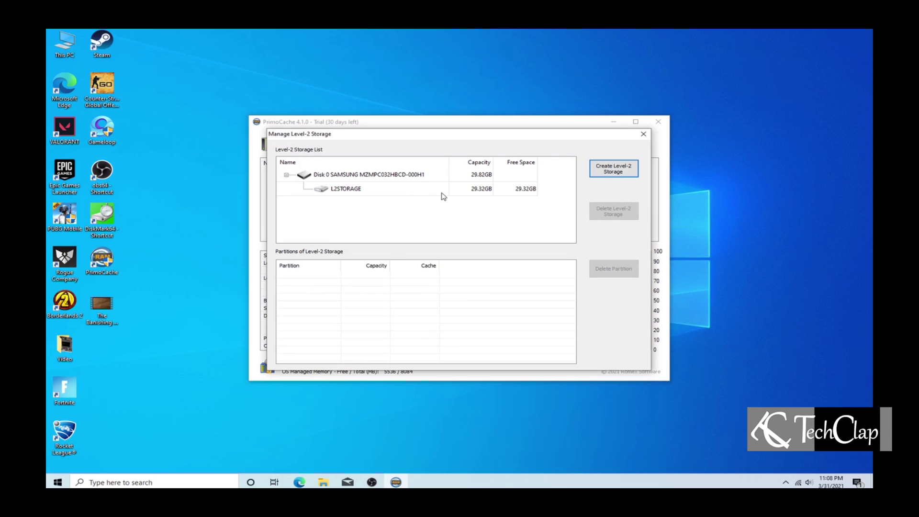
# Create and start a cache task on C: and Games (D:) using the Accelerate Read & Write preset
pyautogui.click(649, 135)
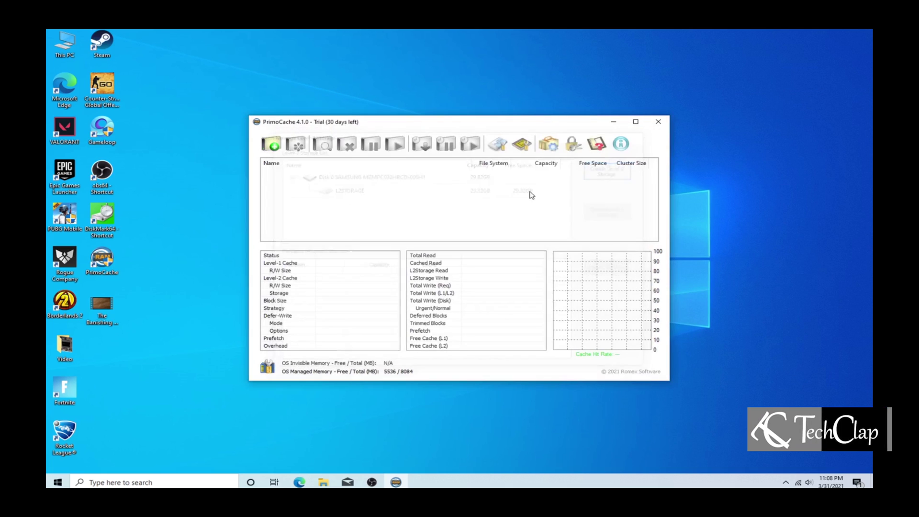
pyautogui.click(271, 143)
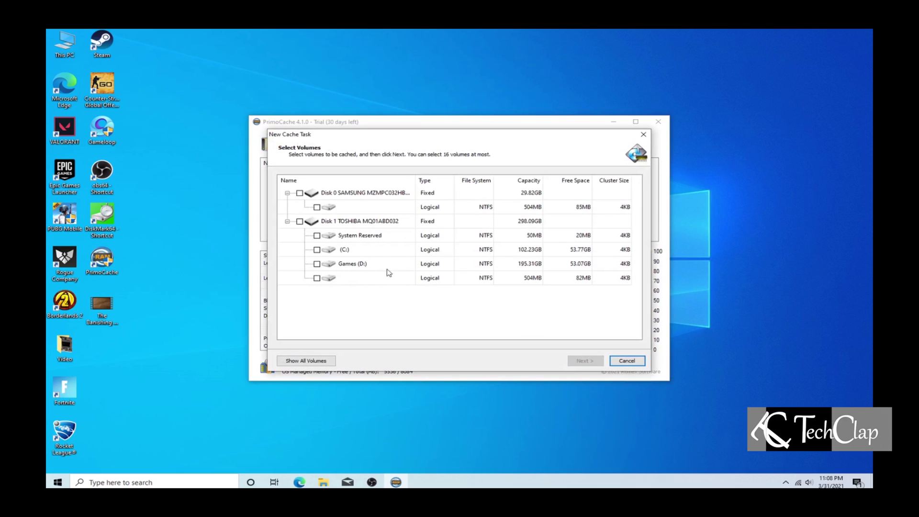
pyautogui.click(317, 263)
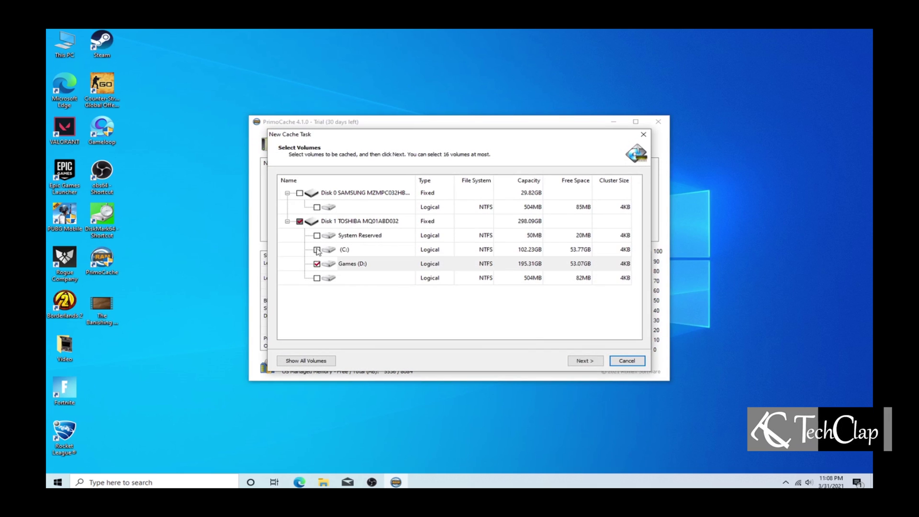
pyautogui.click(589, 361)
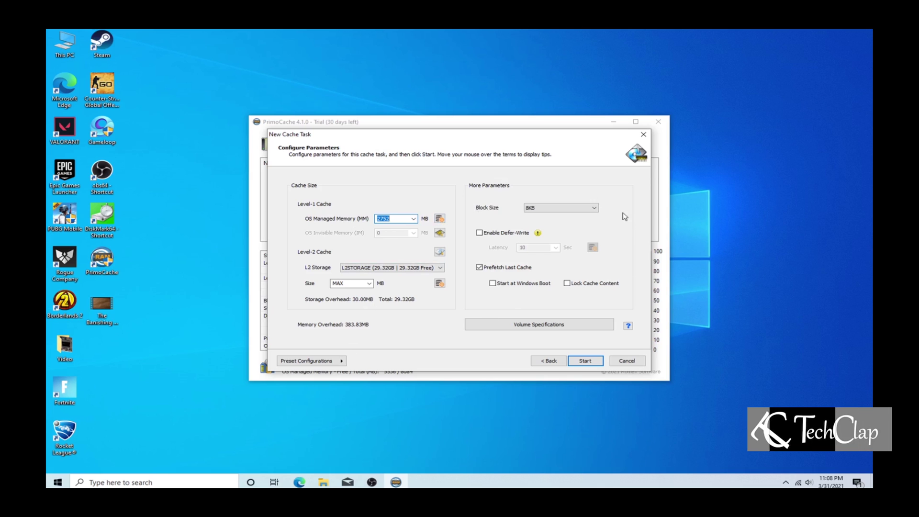
pyautogui.click(335, 361)
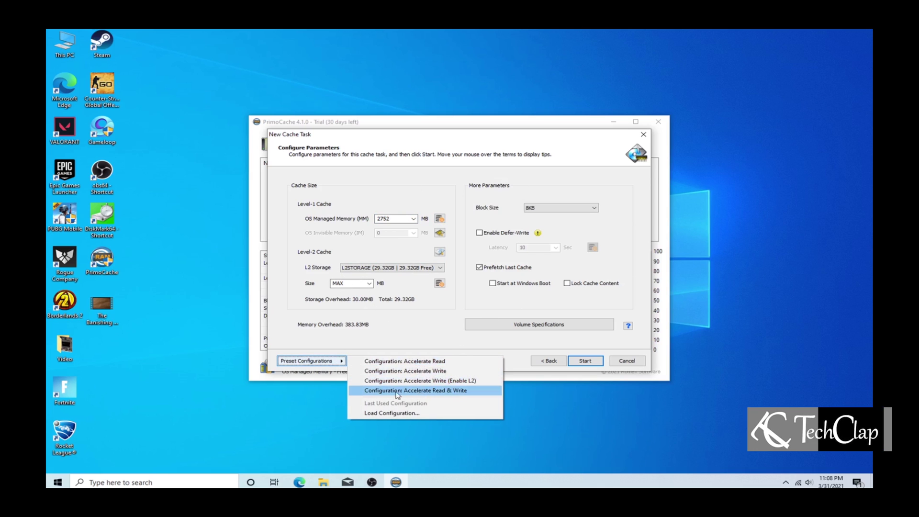
pyautogui.click(439, 390)
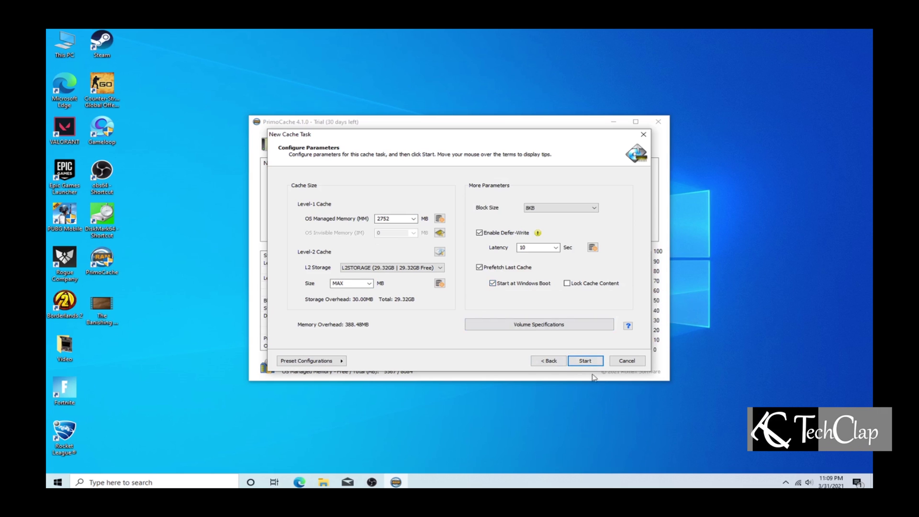
pyautogui.click(584, 362)
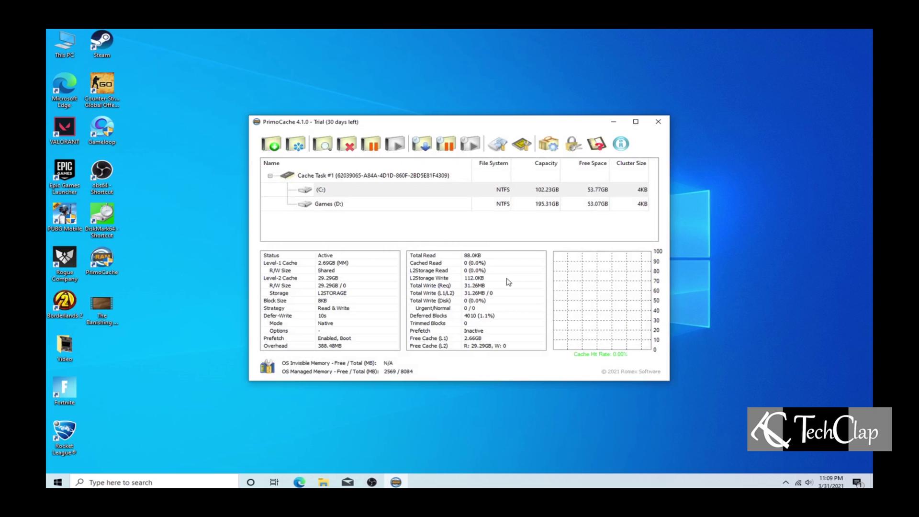
# Run CrystalDiskMark's 5-run 4GiB test on C:, getting 448.36 MB/s read and 651.41 MB/s write
pyautogui.moveTo(411, 123); pyautogui.dragTo(506, 98)
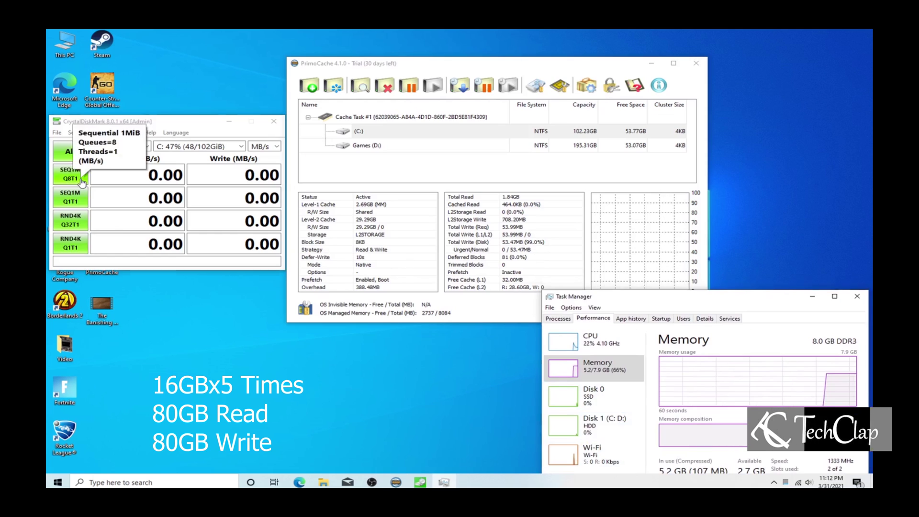
pyautogui.click(82, 180)
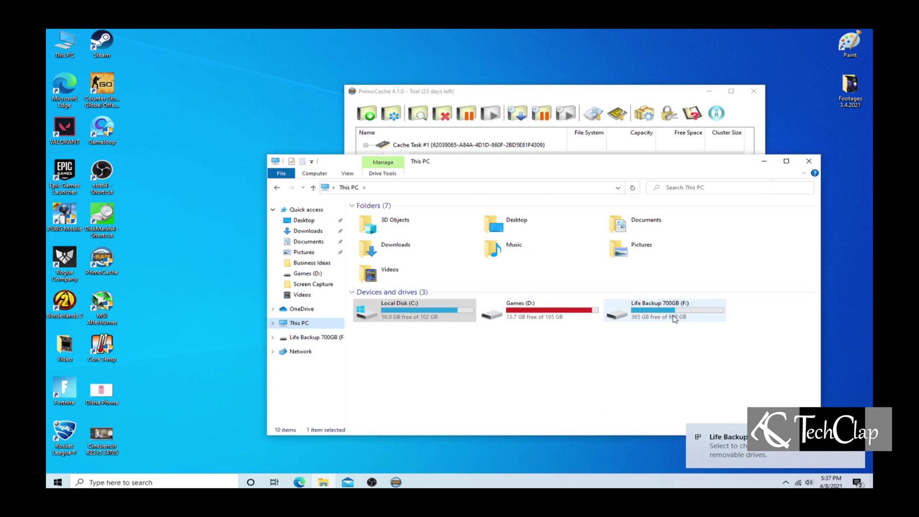
# Copy the MVI_9841 video from Footages 3.4.2021 on the Life Backup 700GB (F:) drive
pyautogui.doubleClick(673, 319)
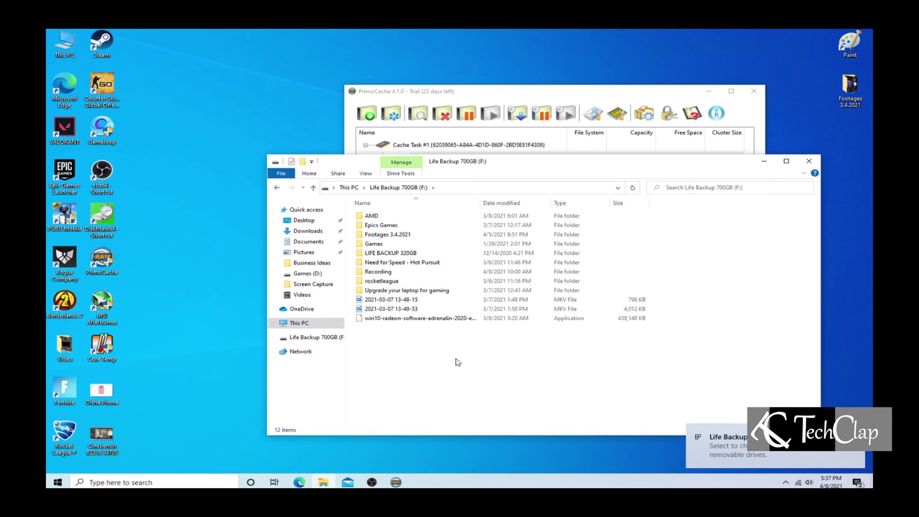
pyautogui.doubleClick(387, 234)
pyautogui.rightClick(706, 333)
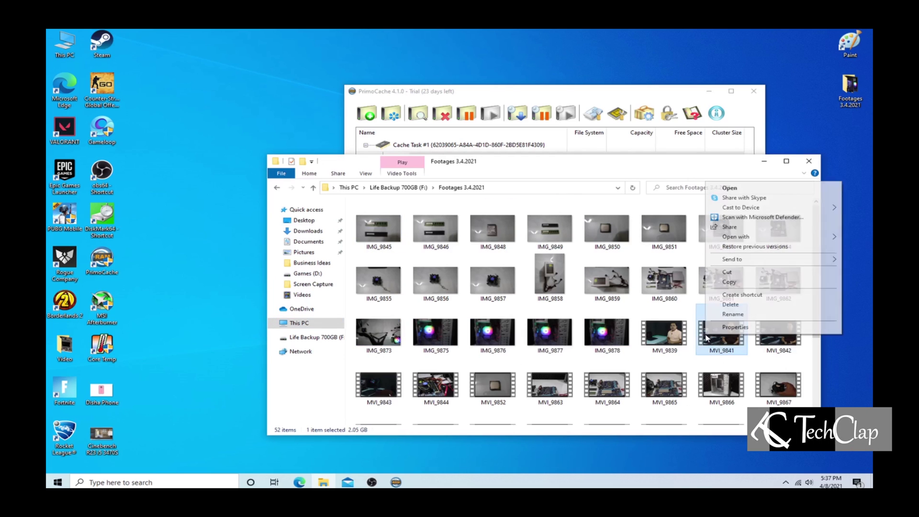
pyautogui.click(728, 282)
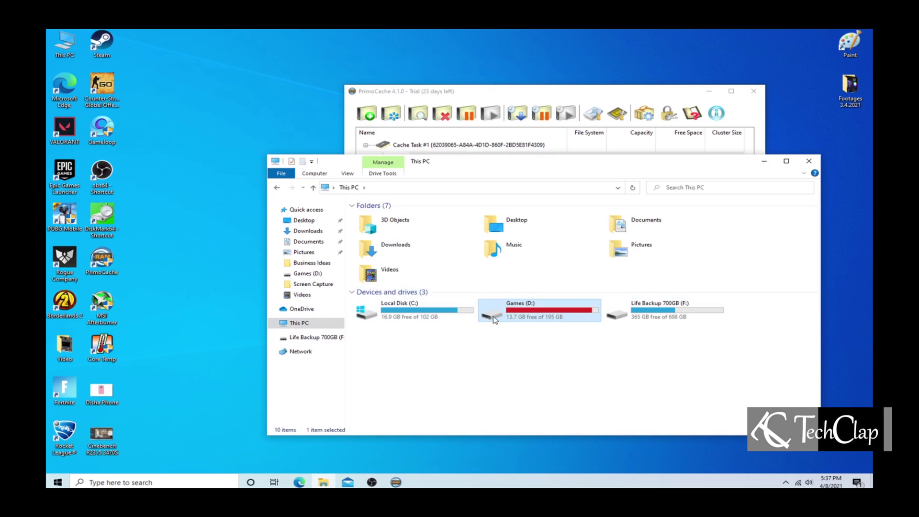
# Paste MVI_9841 into Games (D:) and arrange the copy progress beside the cache statistics
pyautogui.doubleClick(495, 318)
pyautogui.rightClick(416, 354)
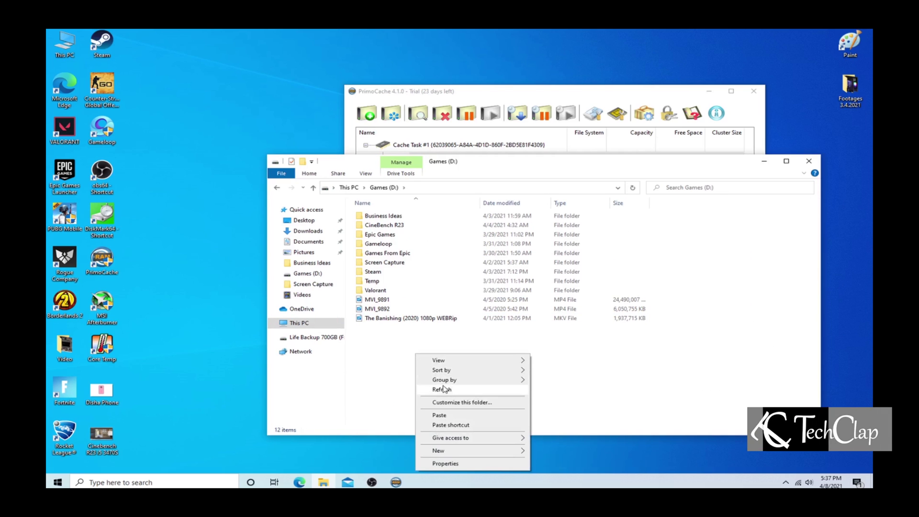
pyautogui.click(447, 416)
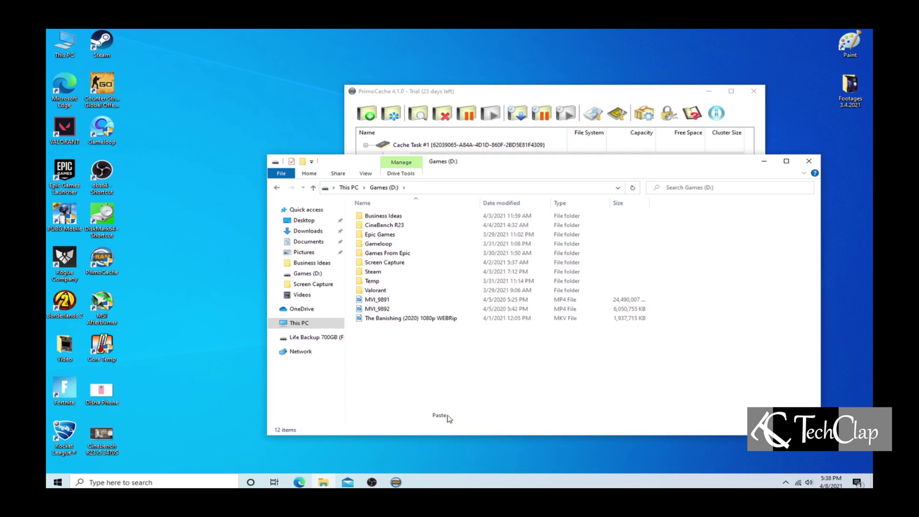
pyautogui.click(637, 91)
pyautogui.moveTo(458, 135); pyautogui.dragTo(256, 141)
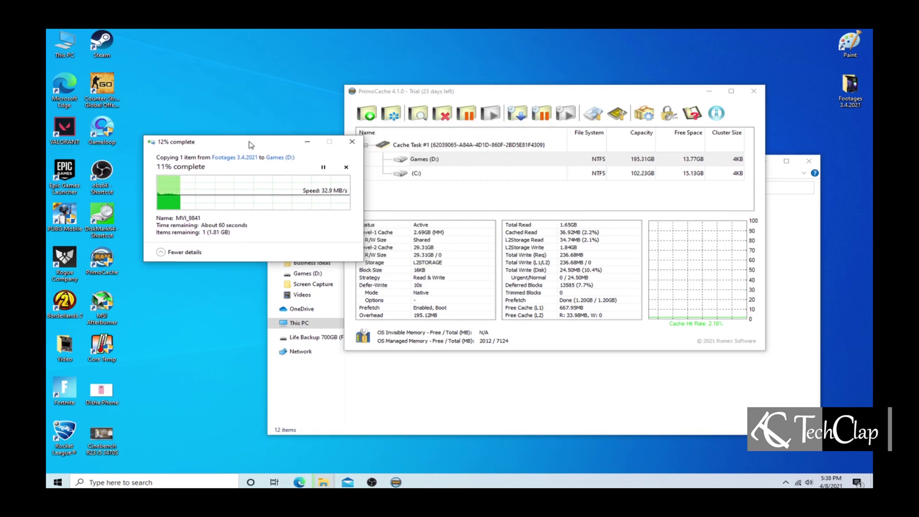